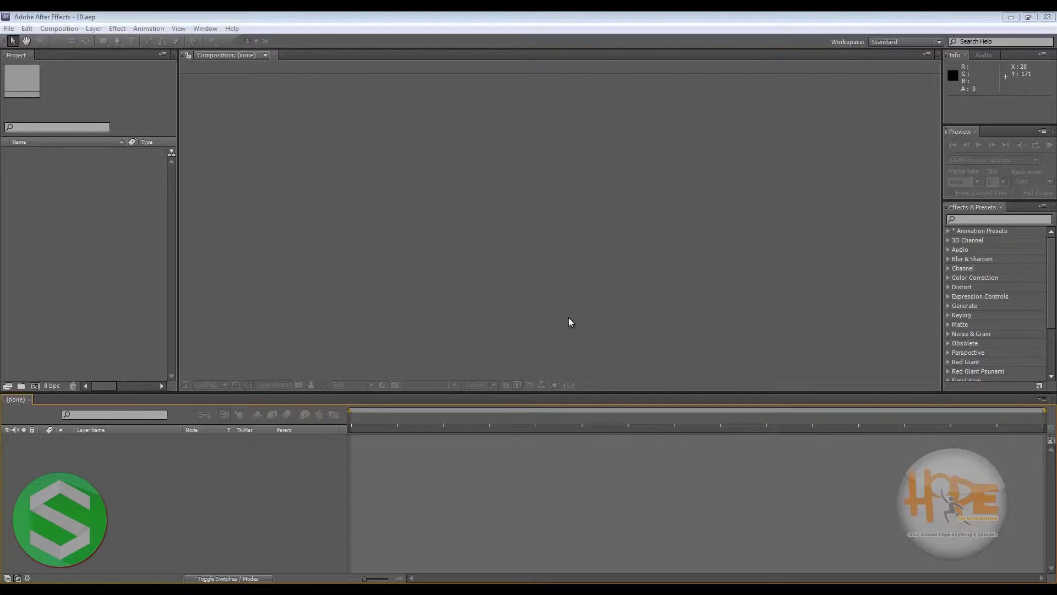
Create a 1050 x 576 px, 25 fps, 10-second composition named "Tutorial 10- rendering clips and still images"
{"action": "key", "text": "ctrl+n"}
{"action": "type", "text": "Tutorial 10"}
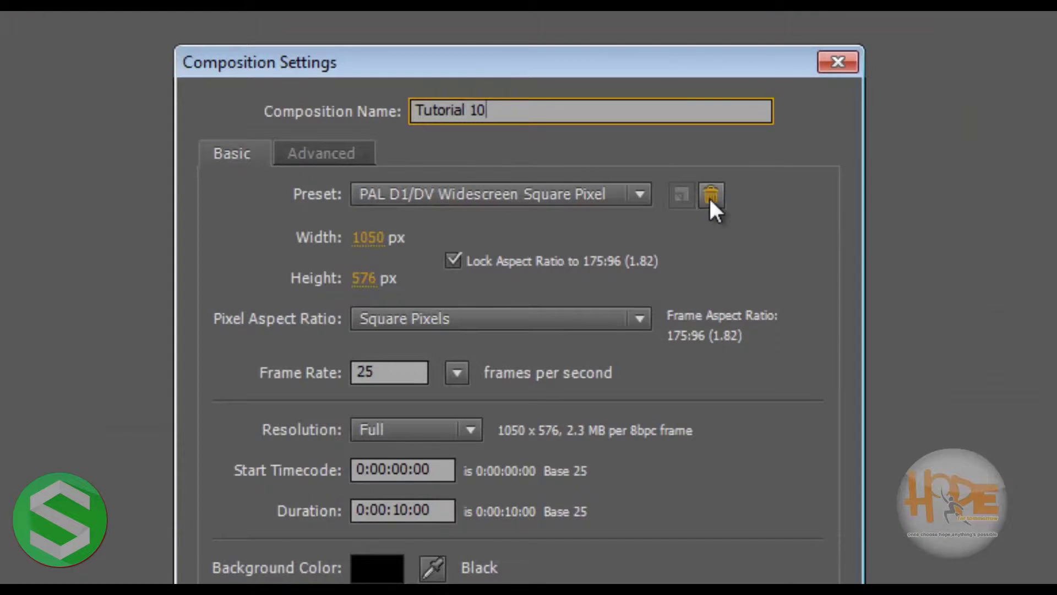
{"action": "type", "text": "- rendering clips and still images"}
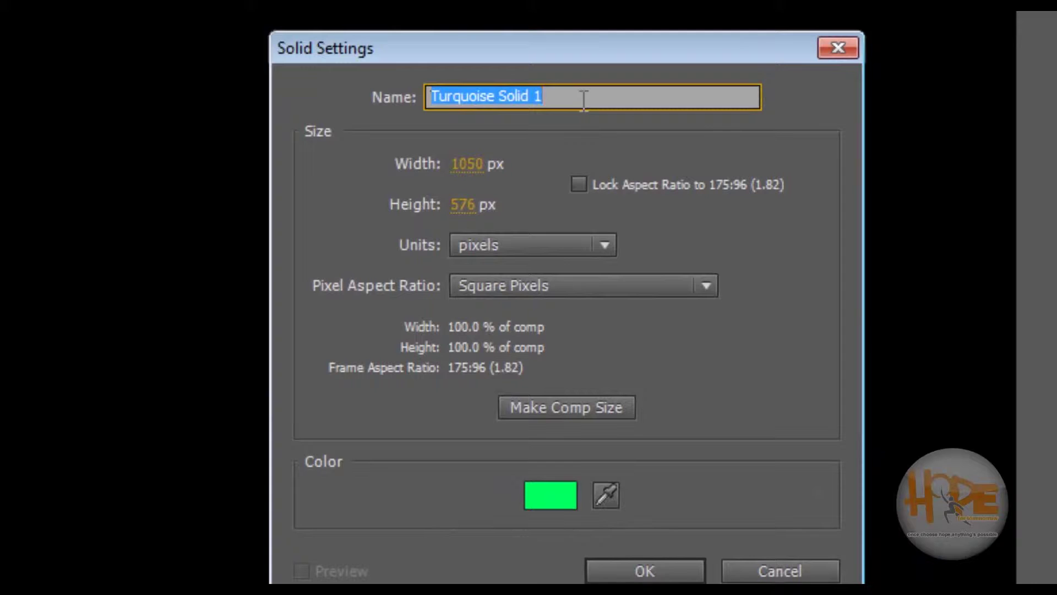
Create two composition-size solid layers, a green one named Green and a purple one named Purple above it
{"action": "type", "text": "Green"}
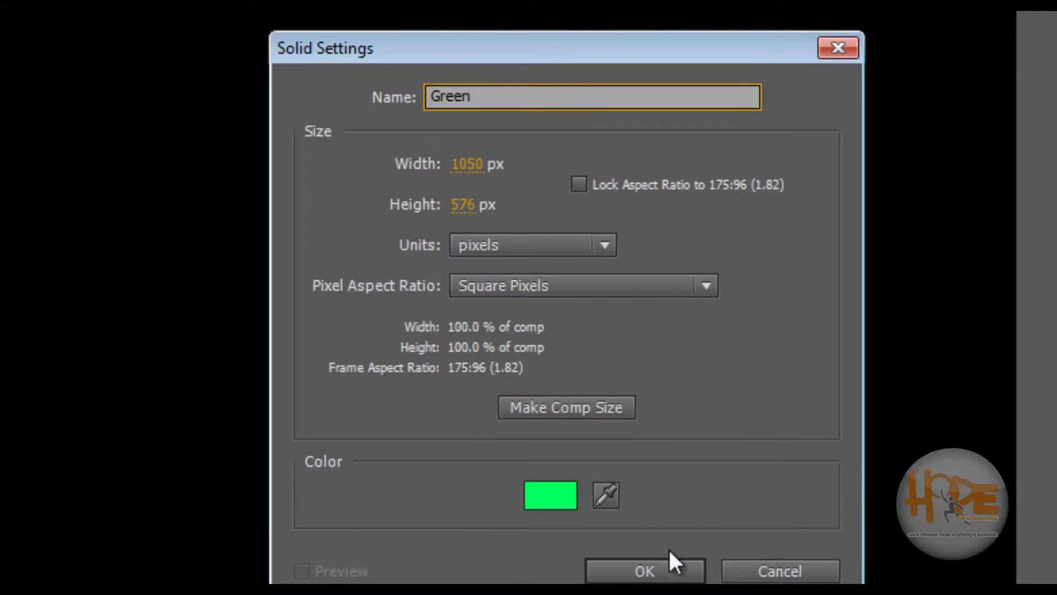
{"action": "left_click", "coordinate": [673, 562]}
{"action": "key", "text": "ctrl+y"}
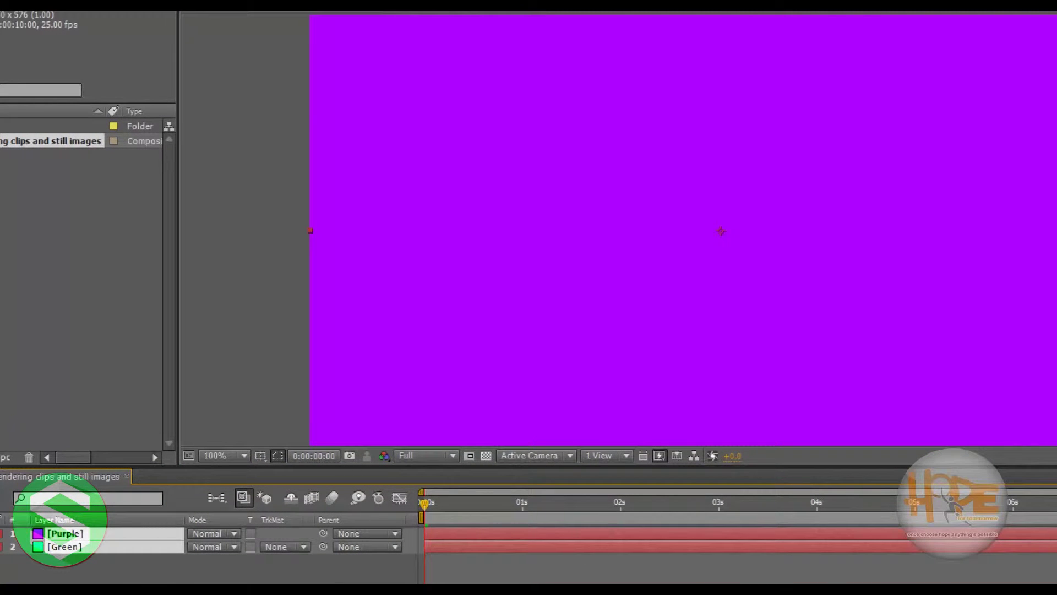
Scale both the Purple and Green solids to 20%
{"action": "key", "text": "s"}
{"action": "left_click", "coordinate": [240, 547]}
{"action": "type", "text": "20"}
{"action": "key", "text": "Return"}
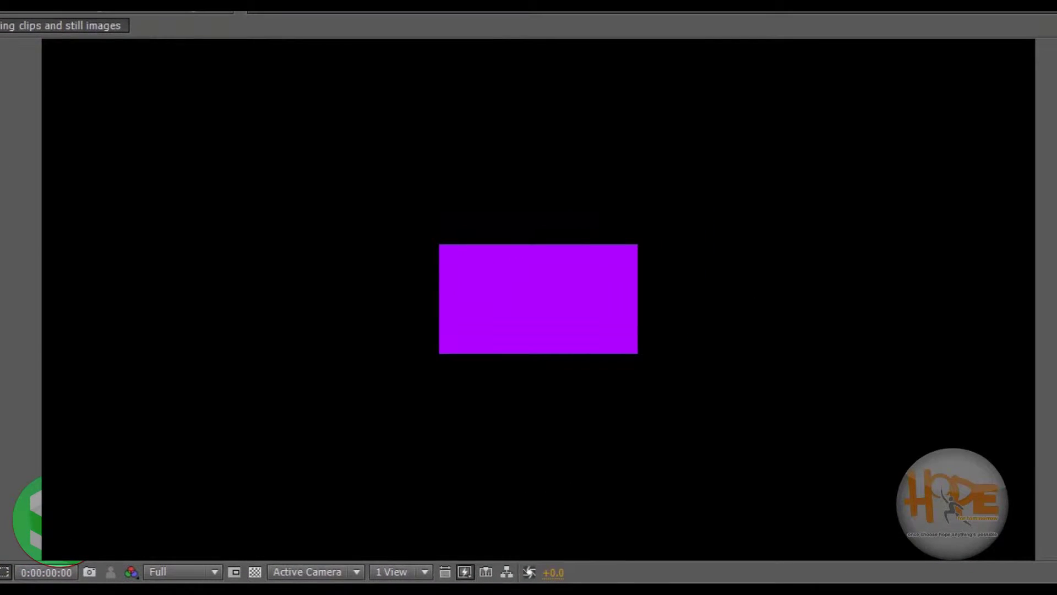
Move the purple solid just outside the frame's left edge and the green solid just outside its right edge
{"action": "key", "text": "F2"}
{"action": "left_click_drag", "start_coordinate": [538, 299], "coordinate": [1, 299]}
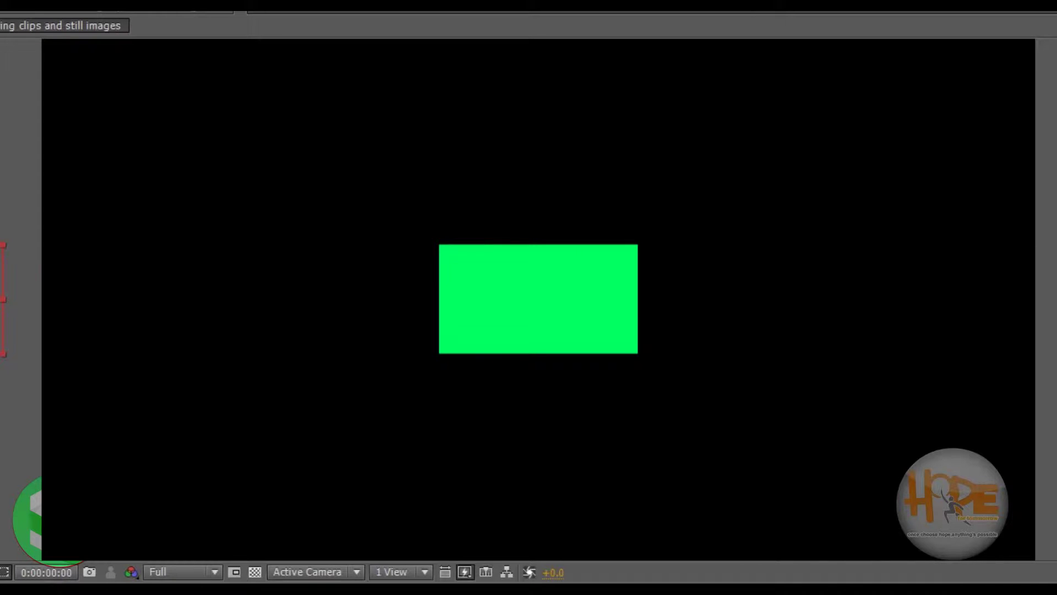
{"action": "left_click_drag", "start_coordinate": [538, 299], "coordinate": [1055, 299]}
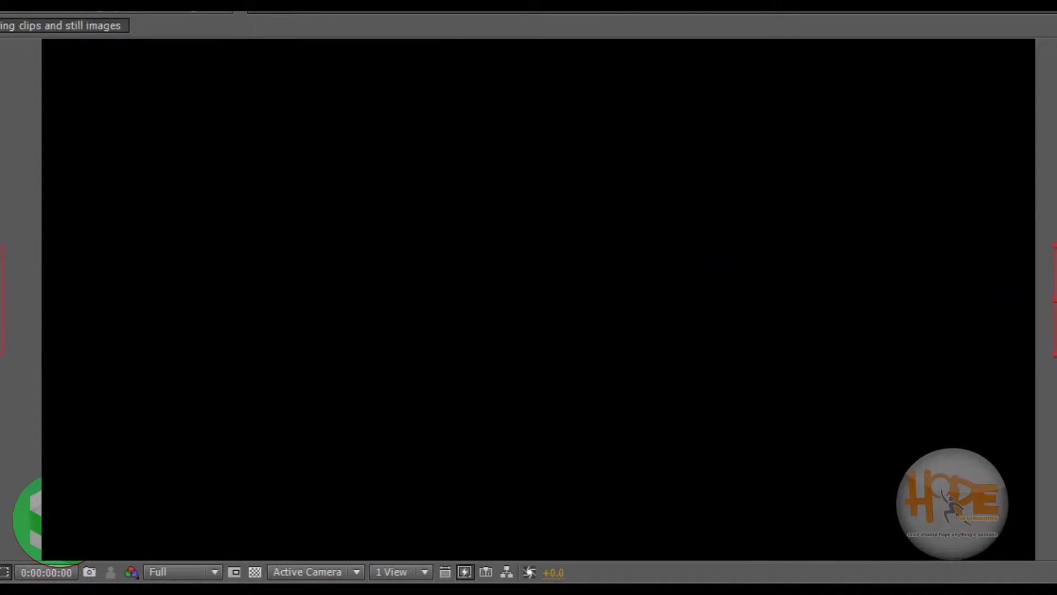
At the 2-second mark, place the solids side by side in mid-frame, with Purple's horizontal position at 415 and Green's at 624
{"action": "left_click", "coordinate": [75, 575]}
{"action": "left_click_drag", "start_coordinate": [99, 591], "coordinate": [55, 515]}
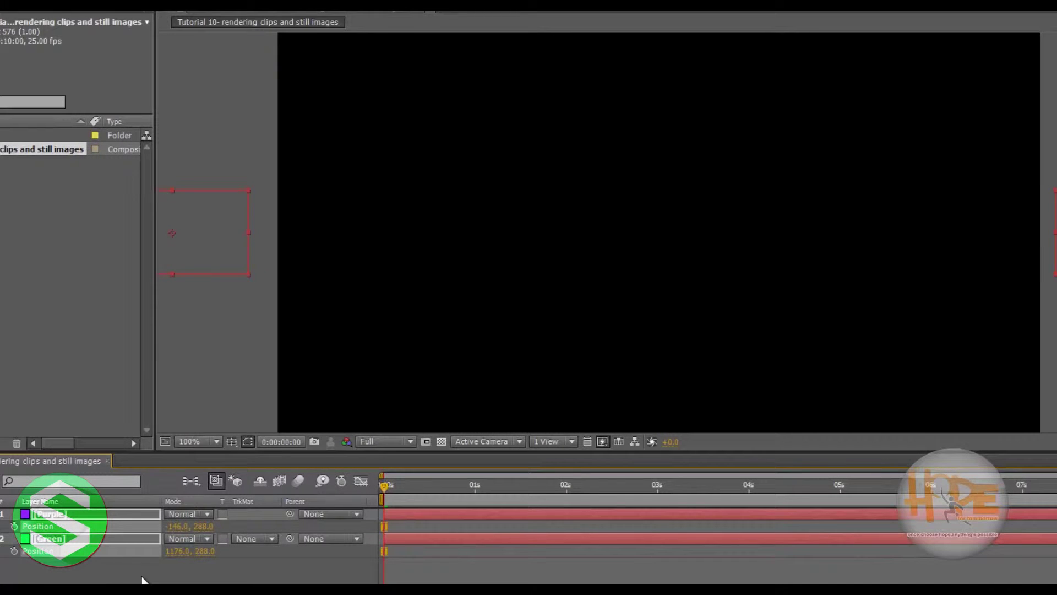
{"action": "left_click", "coordinate": [417, 494]}
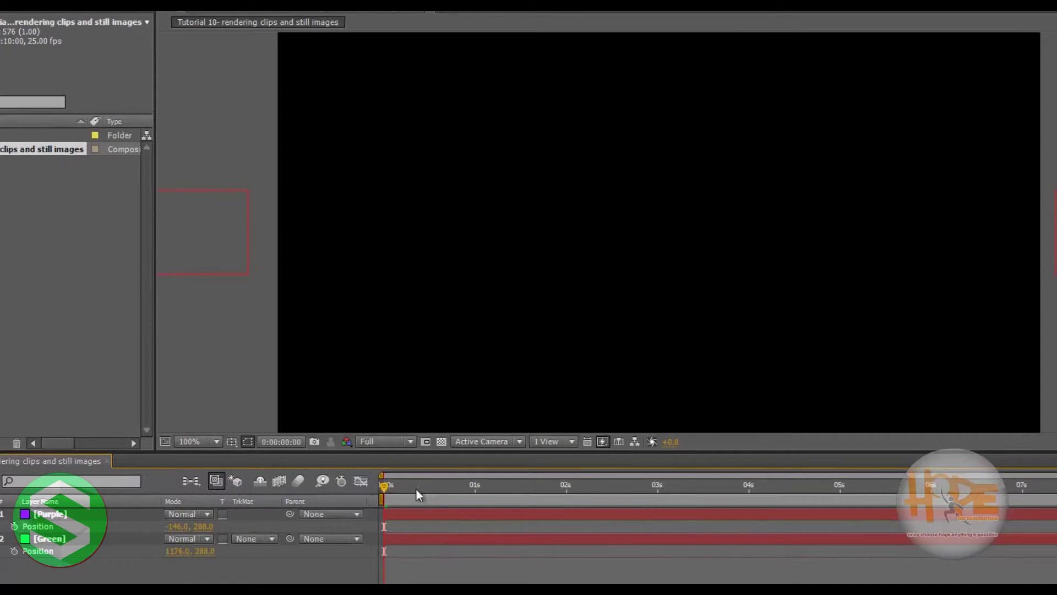
{"action": "left_click_drag", "start_coordinate": [509, 487], "coordinate": [565, 488]}
{"action": "left_click_drag", "start_coordinate": [178, 530], "coordinate": [560, 533]}
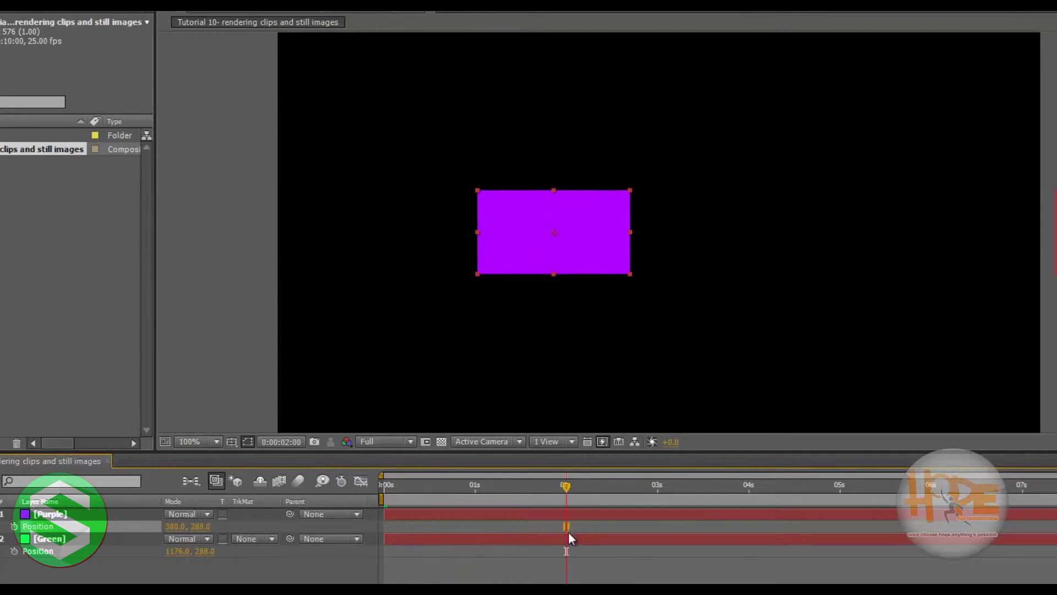
{"action": "left_click_drag", "start_coordinate": [177, 557], "coordinate": [77, 559]}
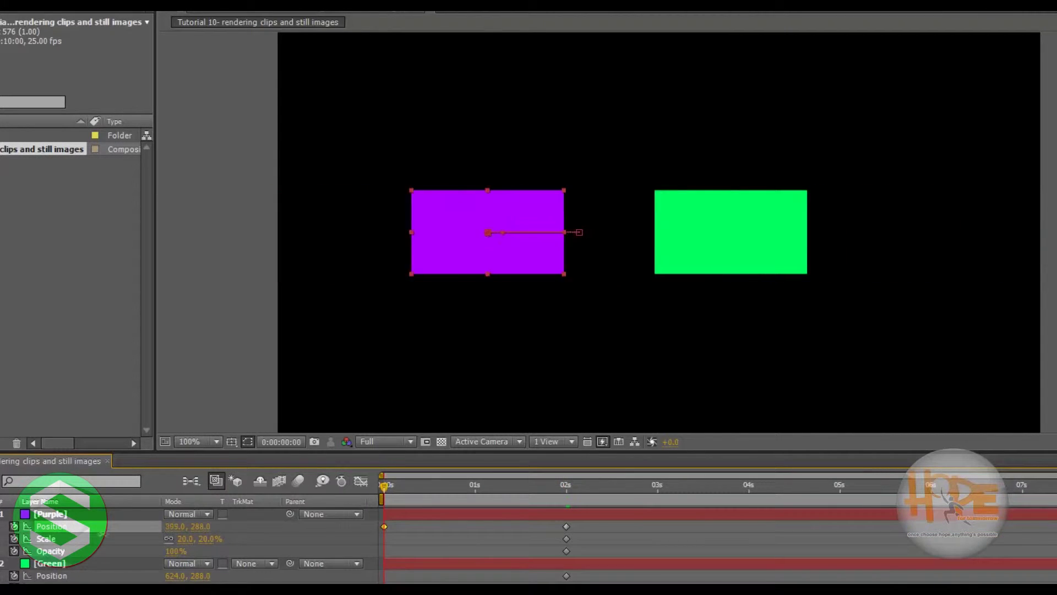
At 0 seconds, keyframe Purple off the frame's left side at -128, 288 and Green off the right side at 1203, 288
{"action": "left_click_drag", "start_coordinate": [175, 527], "coordinate": [165, 533]}
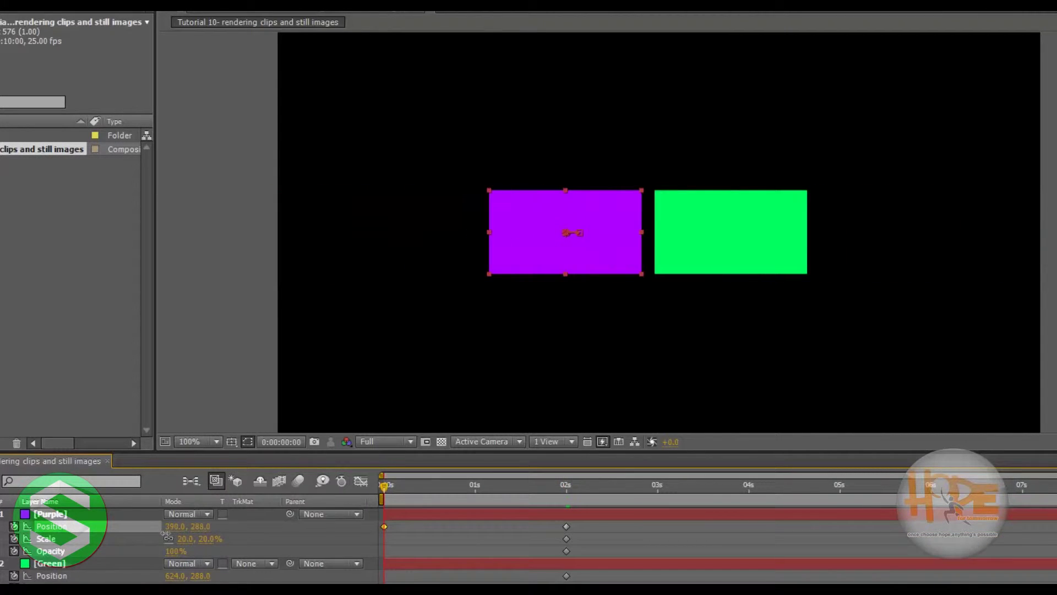
{"action": "left_click_drag", "start_coordinate": [166, 533], "coordinate": [6, 526]}
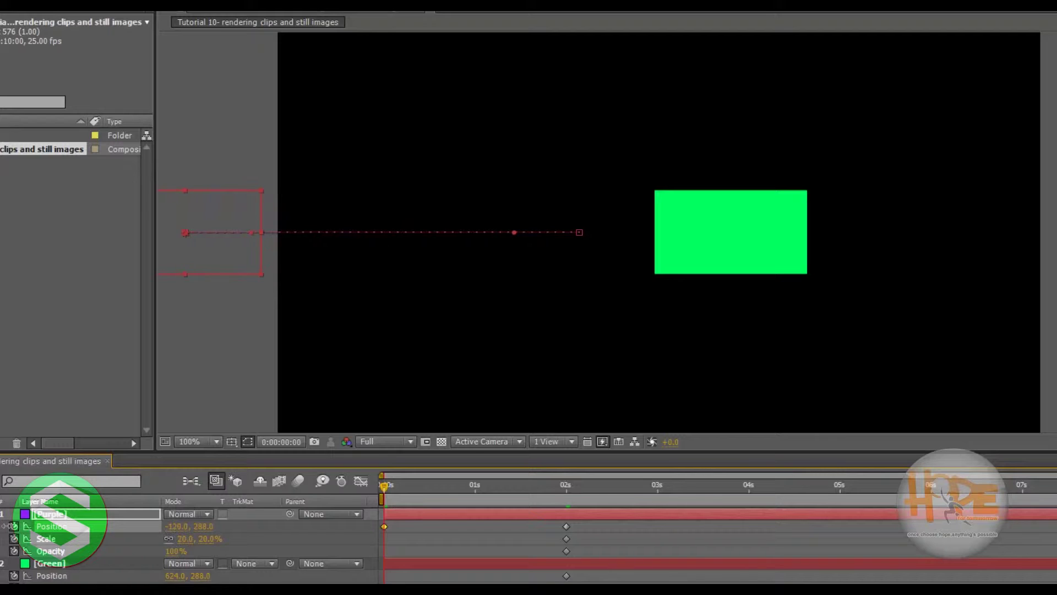
{"action": "left_click_drag", "start_coordinate": [179, 575], "coordinate": [595, 575]}
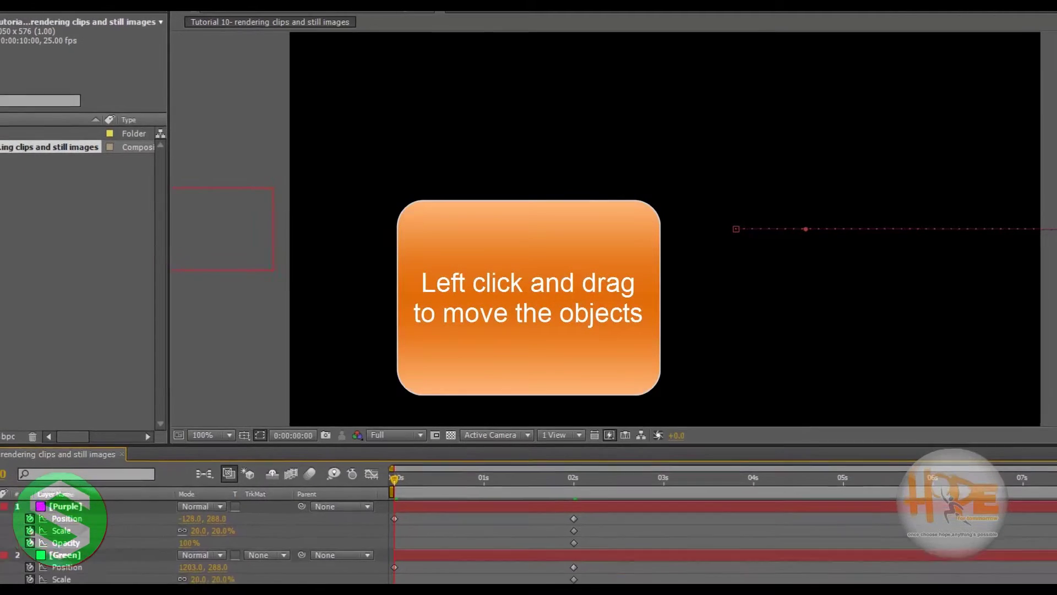
Keyframe the scale of both solids at 125% at 0 seconds
{"action": "left_click", "coordinate": [219, 579]}
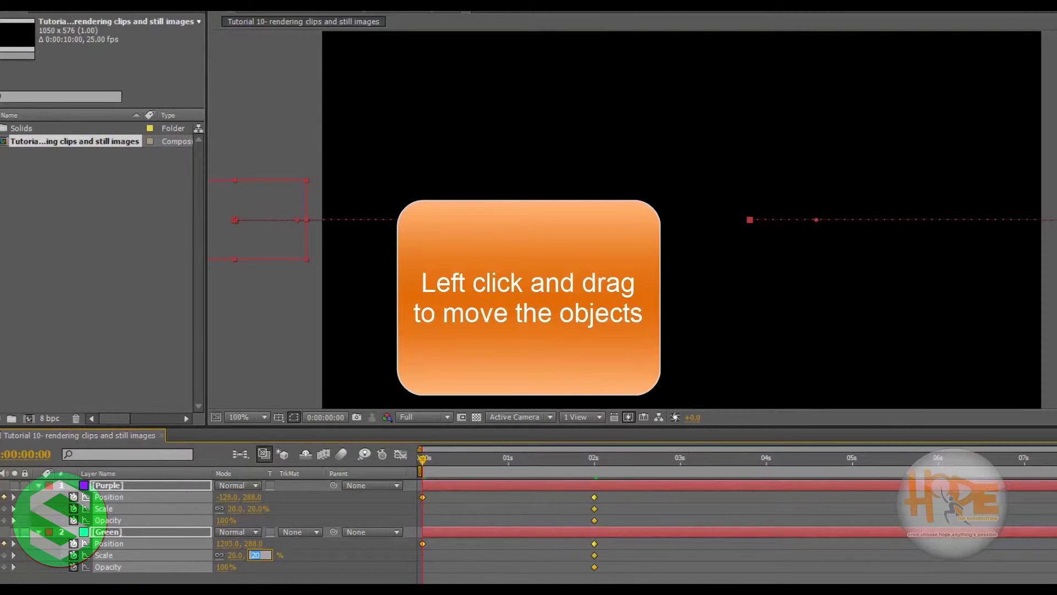
{"action": "key", "text": "Return"}
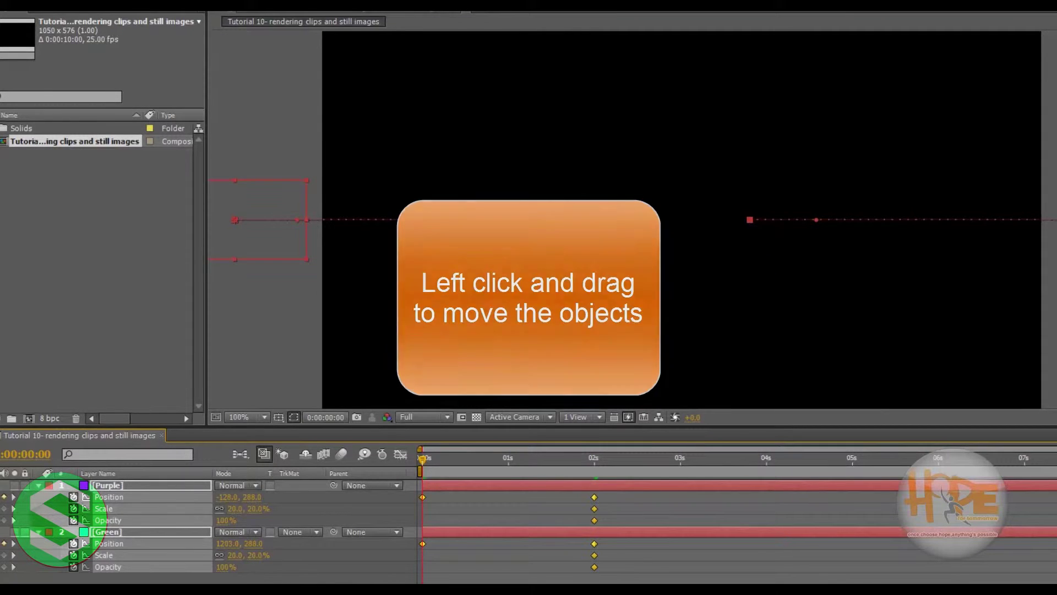
{"action": "left_click", "coordinate": [259, 555]}
{"action": "type", "text": "125"}
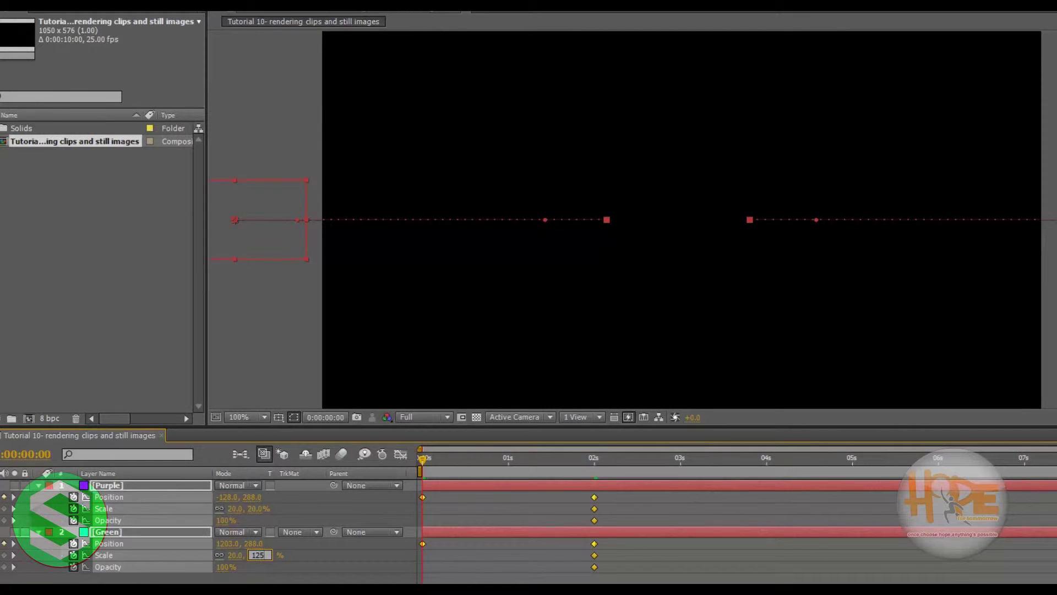
{"action": "key", "text": "Return"}
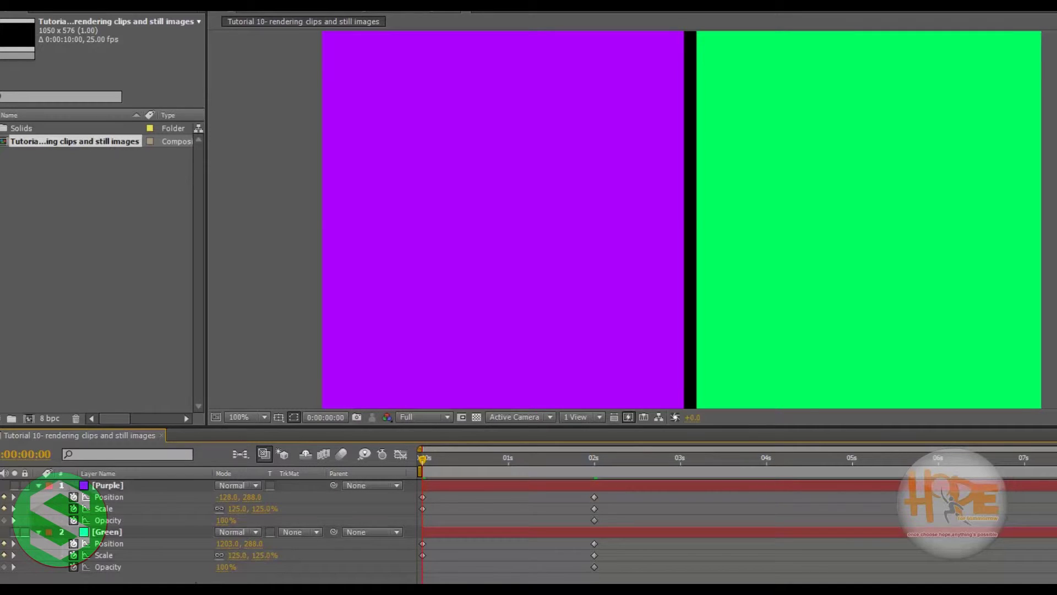
Keyframe the opacity of both solids at 0% at 0 seconds
{"action": "key", "text": "ctrl+a"}
{"action": "left_click", "coordinate": [225, 567]}
{"action": "type", "text": "0"}
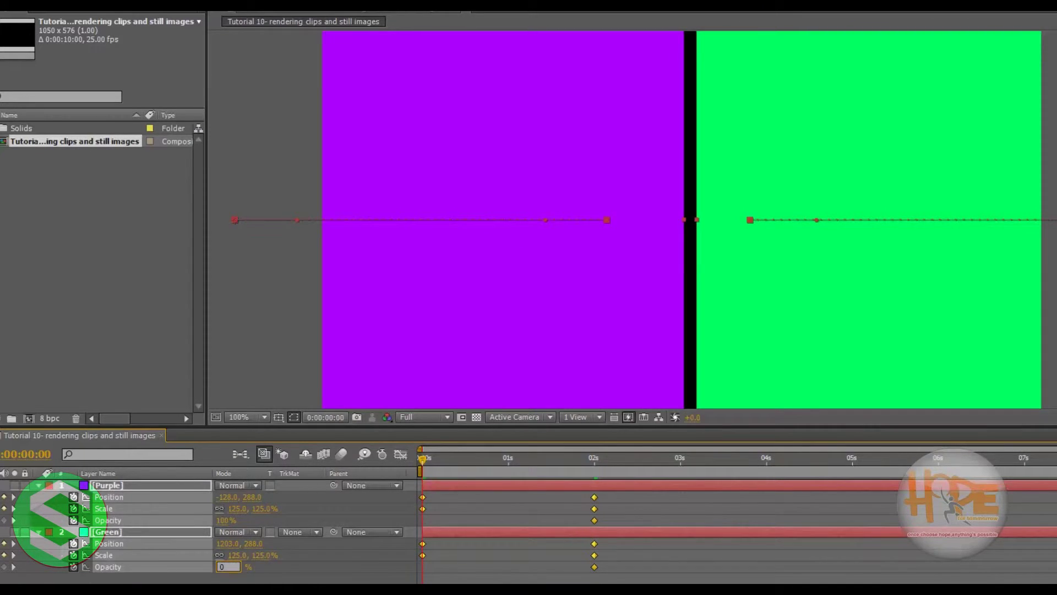
{"action": "key", "text": "Return"}
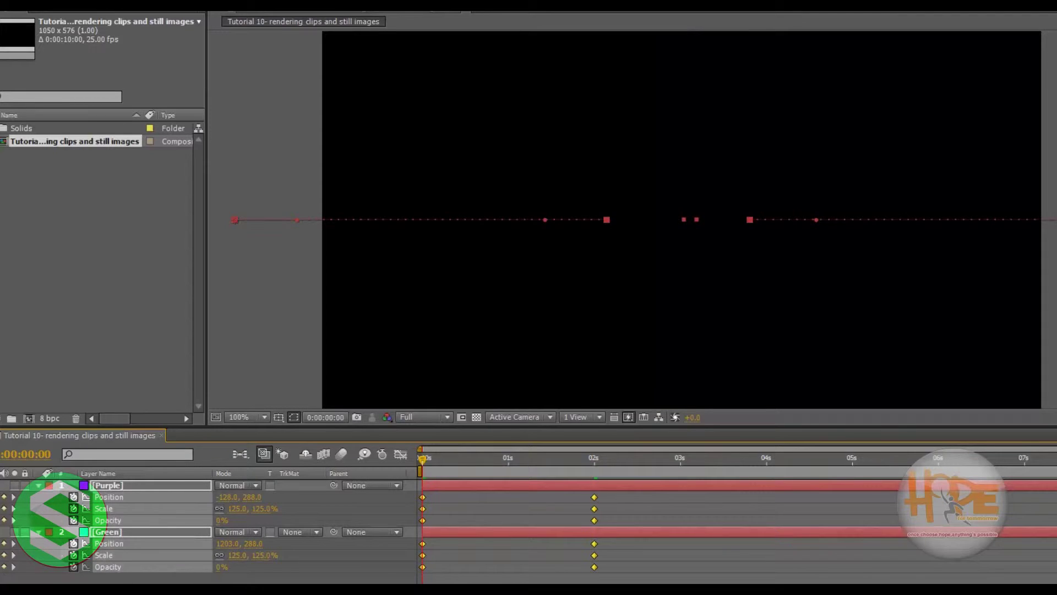
Animate the rotation of both solids from 0 at the start to 2 full revolutions at the 2-second mark
{"action": "key", "text": "shift+r"}
{"action": "left_click", "coordinate": [73, 520]}
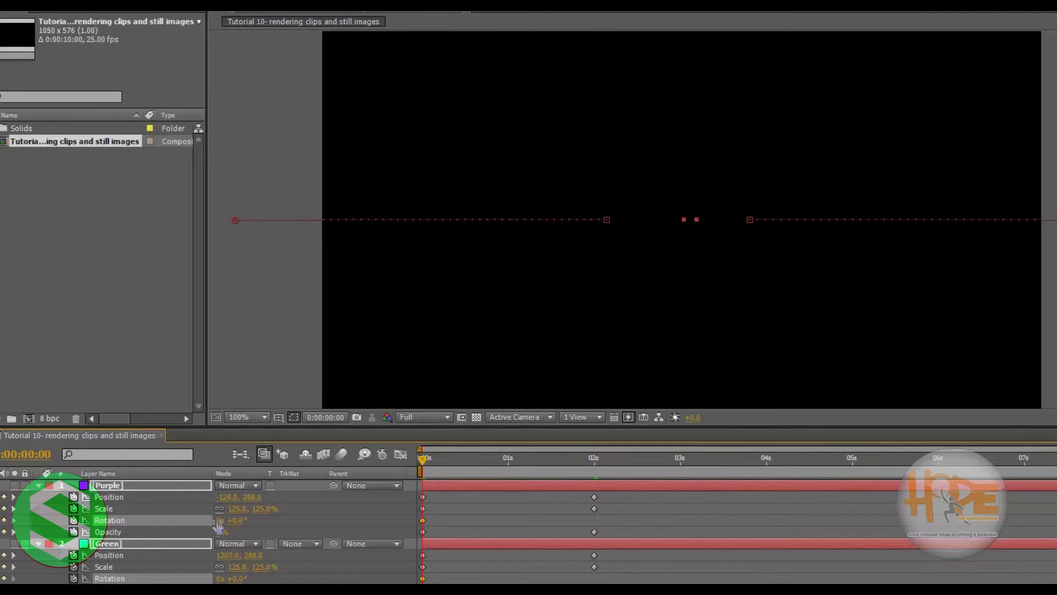
{"action": "left_click_drag", "start_coordinate": [424, 460], "coordinate": [595, 462]}
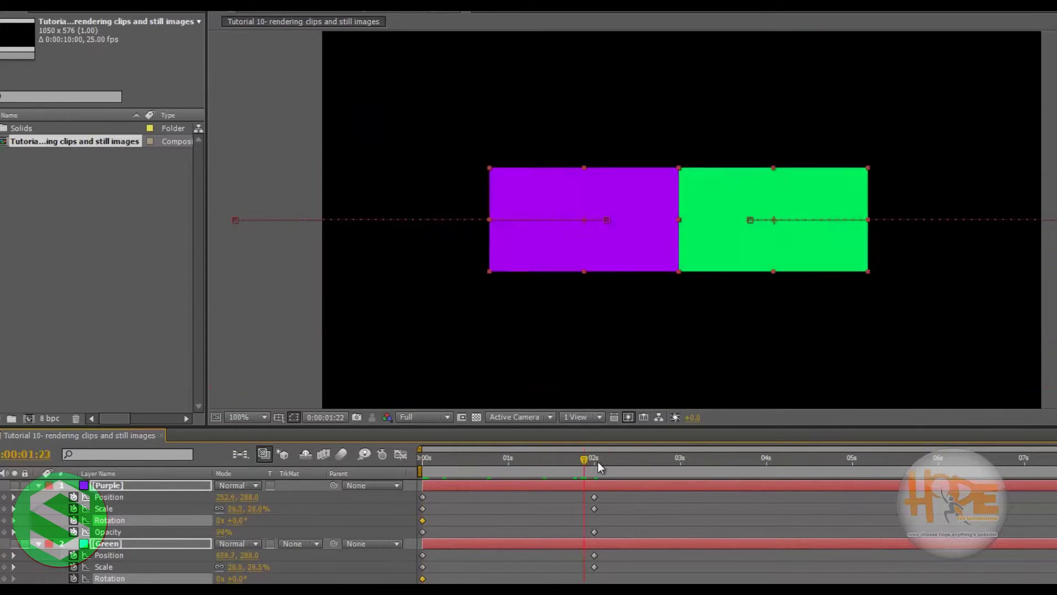
{"action": "left_click", "coordinate": [220, 520]}
{"action": "type", "text": "2"}
{"action": "key", "text": "Return"}
{"action": "left_click", "coordinate": [384, 580]}
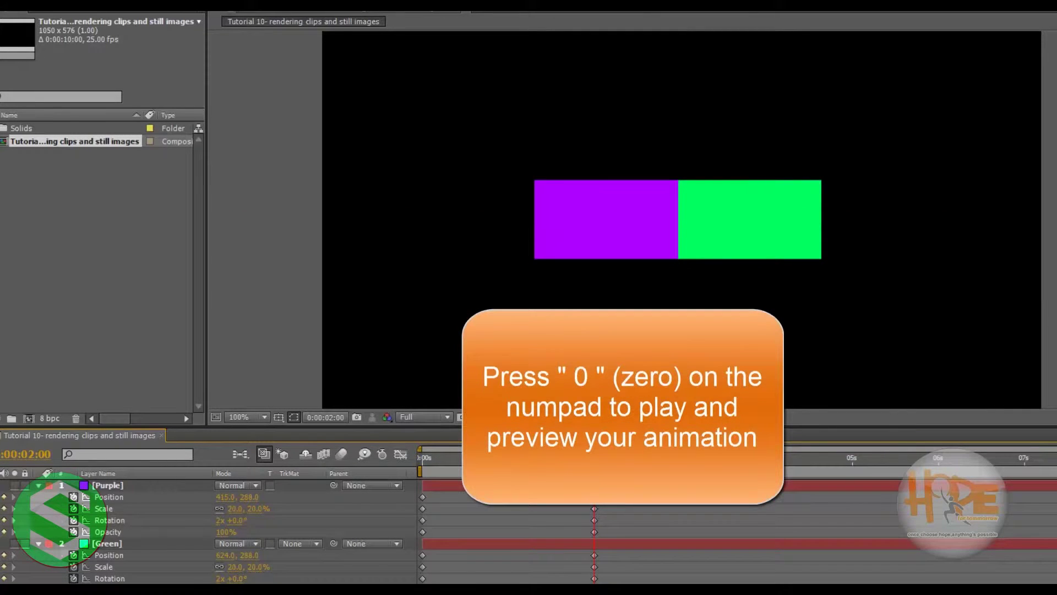
Preview the animation and collapse the keyframed properties of both layers
{"action": "key", "text": "KP_0"}
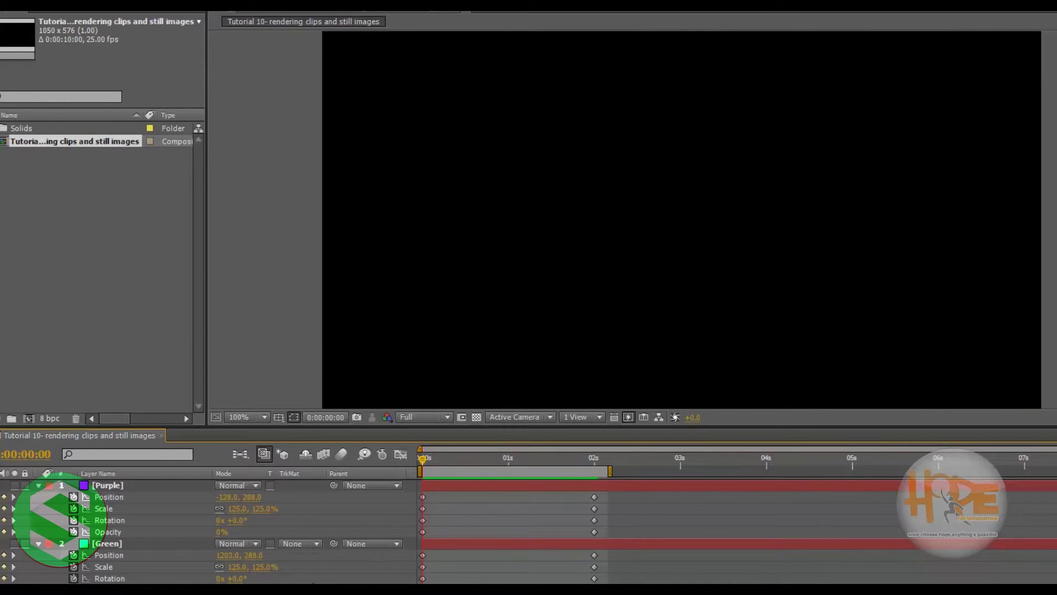
{"action": "key", "text": "ctrl+a"}
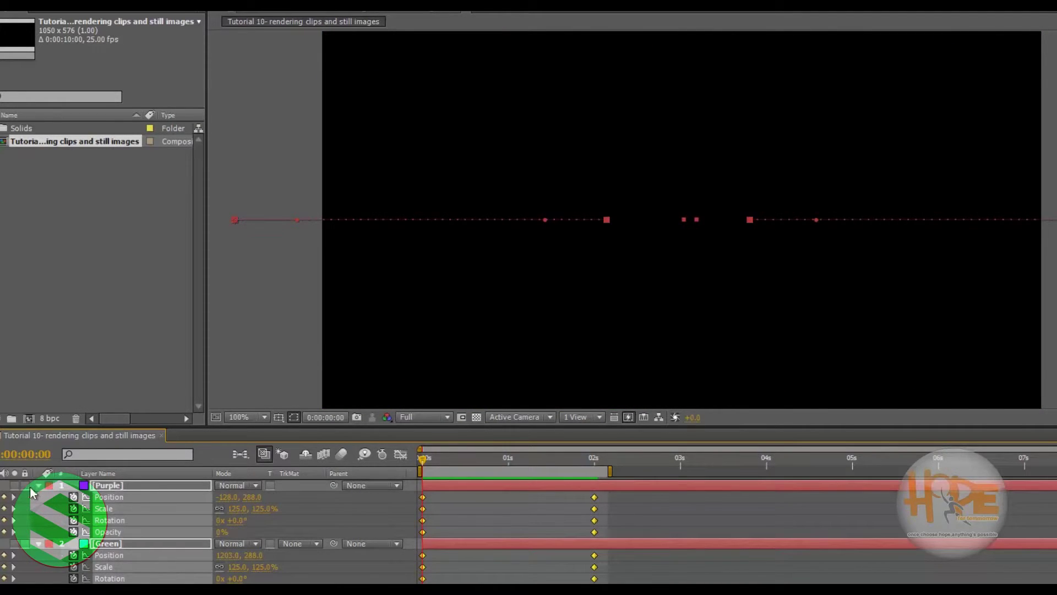
{"action": "key", "text": "u"}
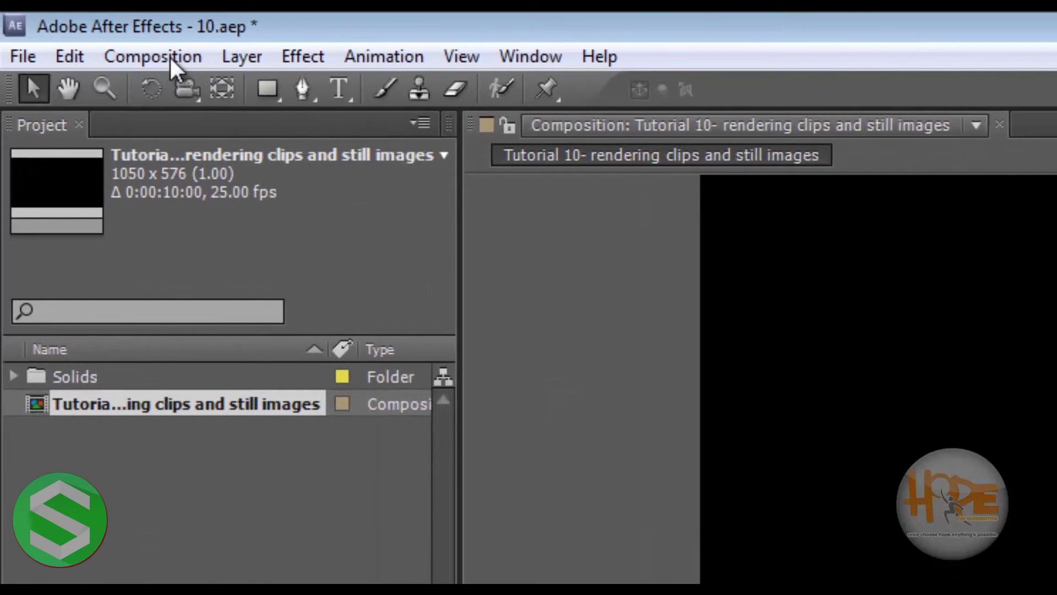
Add the composition to the render queue and set its output module format to QuickTime
{"action": "left_click", "coordinate": [169, 56]}
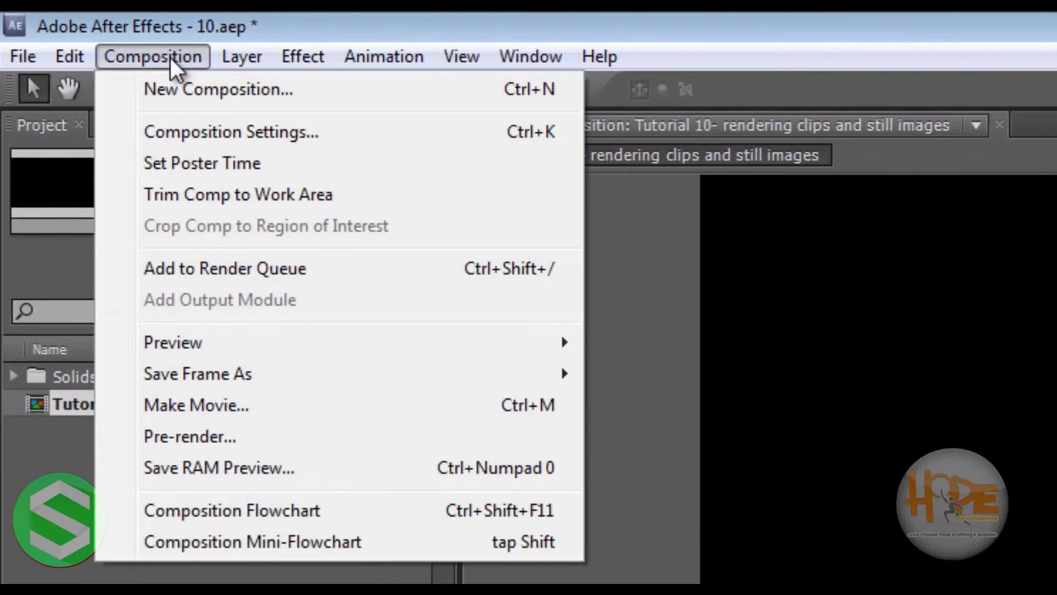
{"action": "left_click", "coordinate": [265, 267]}
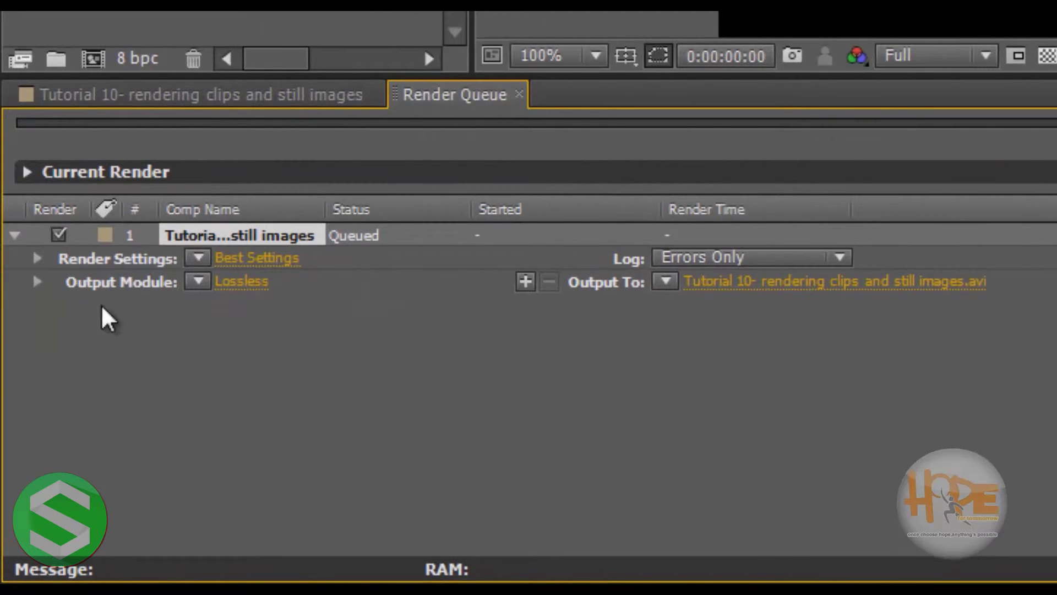
{"action": "left_click", "coordinate": [244, 285]}
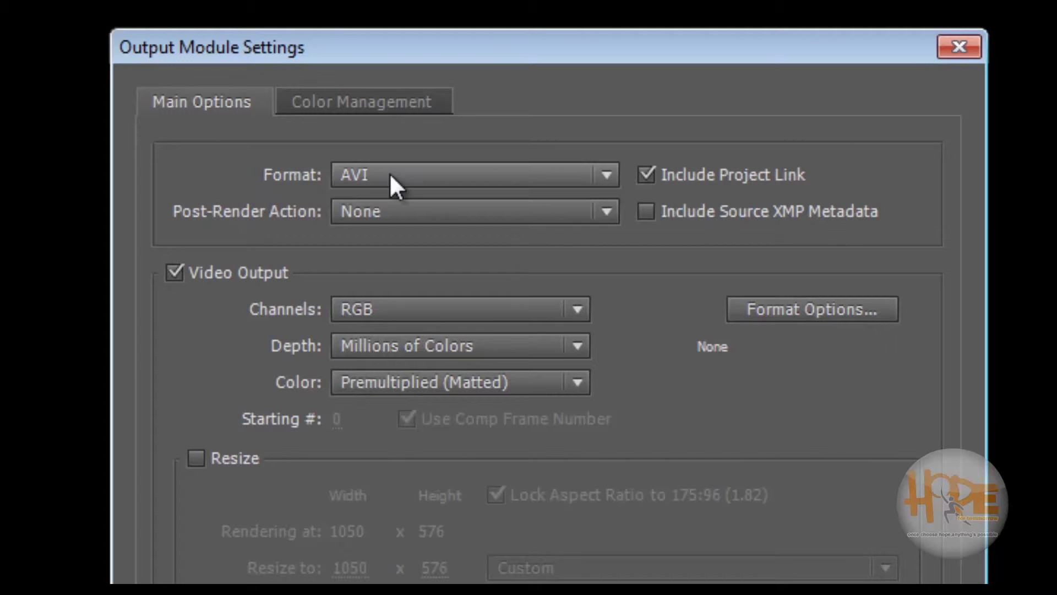
{"action": "left_click", "coordinate": [577, 174]}
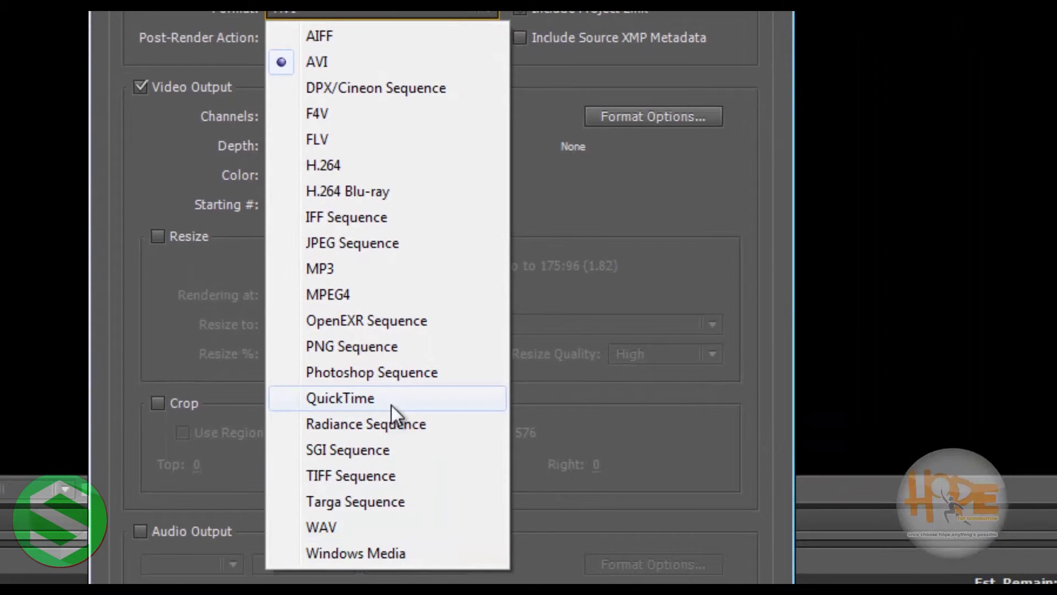
{"action": "left_click", "coordinate": [392, 405]}
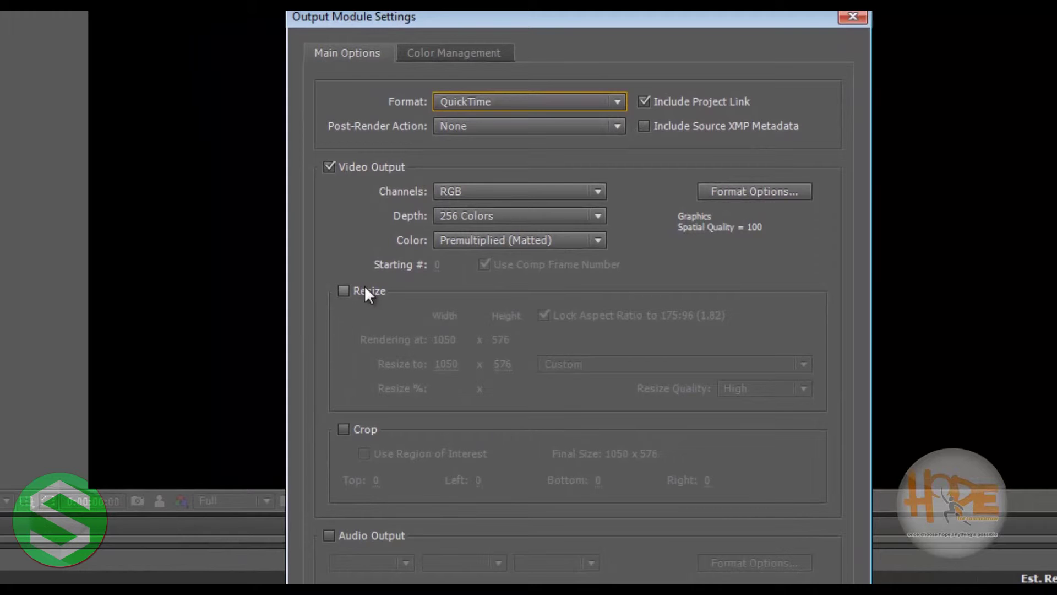
Enable the Resize option for the video output and switch it back off
{"action": "left_click", "coordinate": [366, 292]}
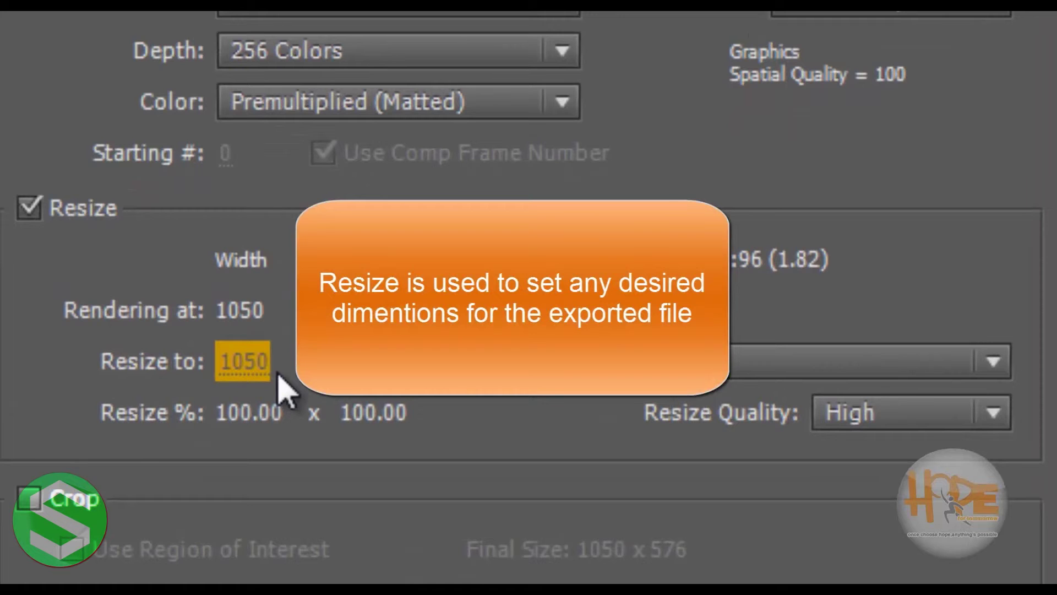
{"action": "left_click", "coordinate": [28, 207]}
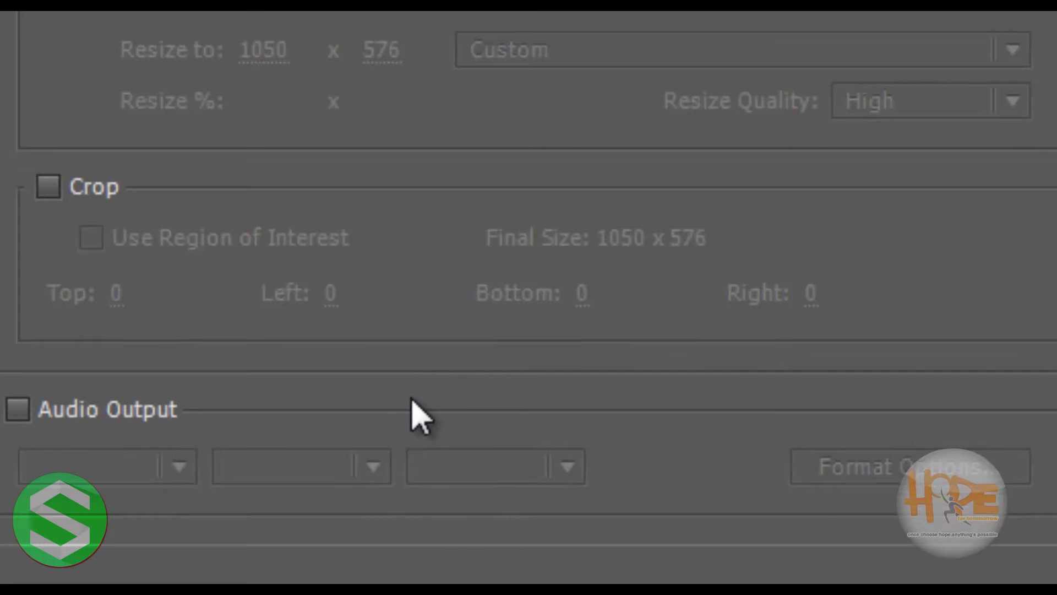
Enable audio output at 48.000 kHz, 32 Bit, Stereo and accept the output module settings
{"action": "left_click", "coordinate": [59, 422]}
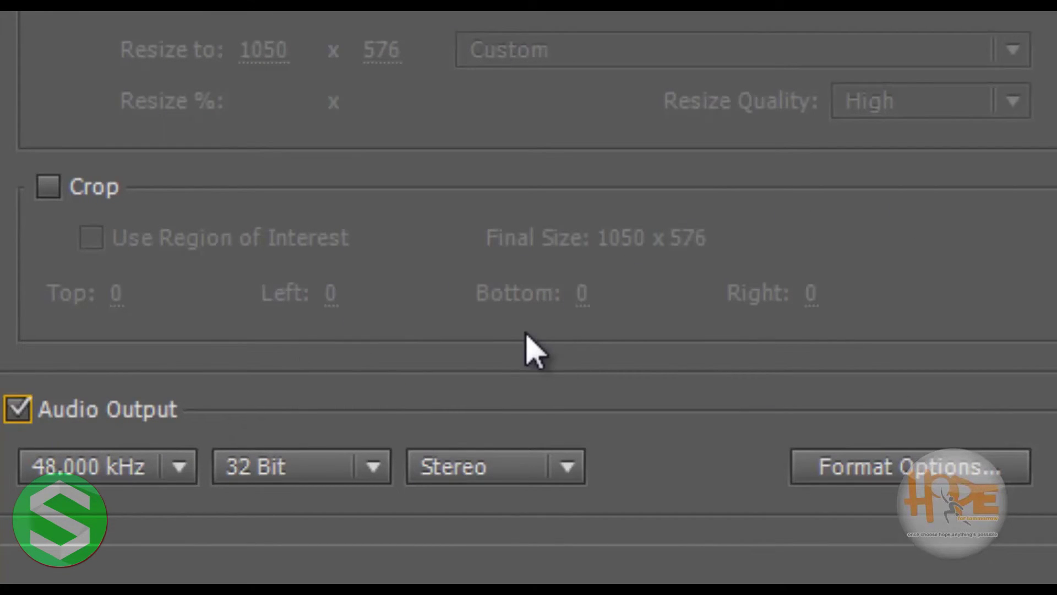
{"action": "left_click", "coordinate": [159, 474]}
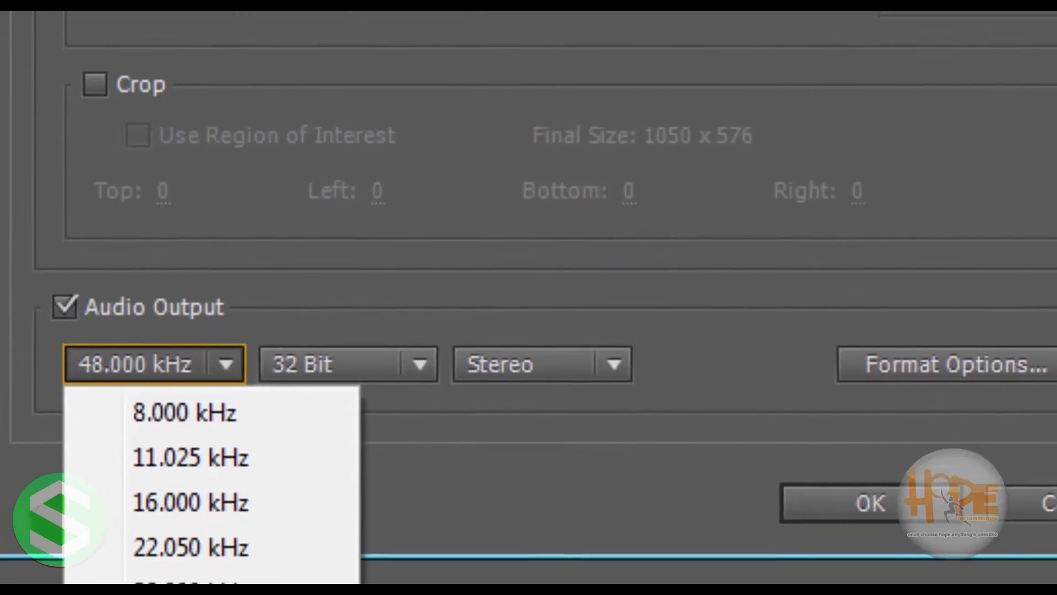
{"action": "left_click", "coordinate": [334, 468]}
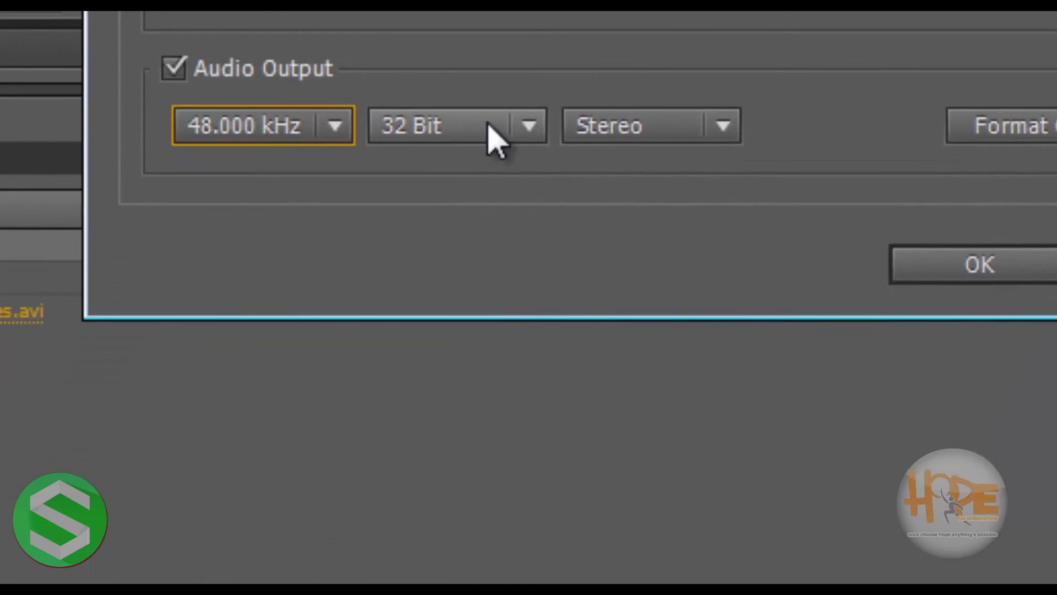
{"action": "left_click", "coordinate": [455, 127]}
{"action": "left_click", "coordinate": [639, 127]}
{"action": "left_click", "coordinate": [656, 127]}
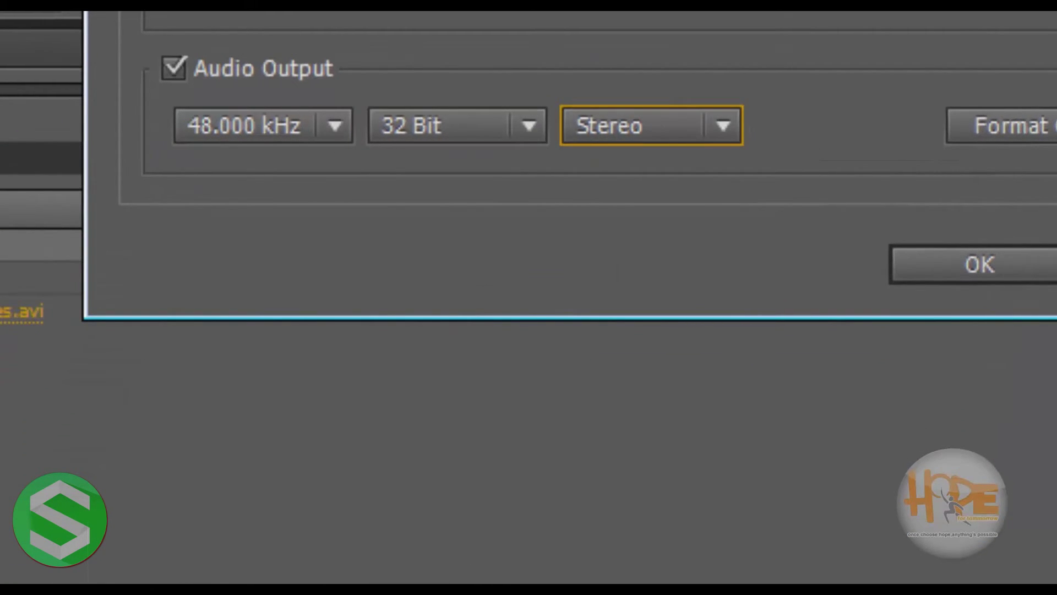
{"action": "left_click", "coordinate": [980, 265]}
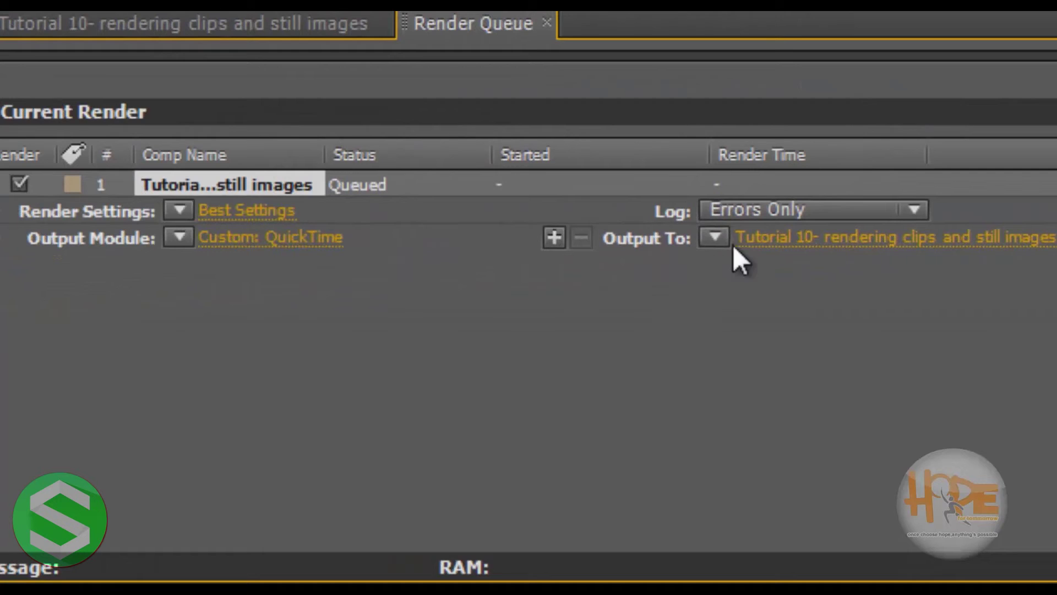
Choose a save location for the output movie "Tutorial 10- rendering clips and still images.mov" and start the render
{"action": "left_click", "coordinate": [962, 238]}
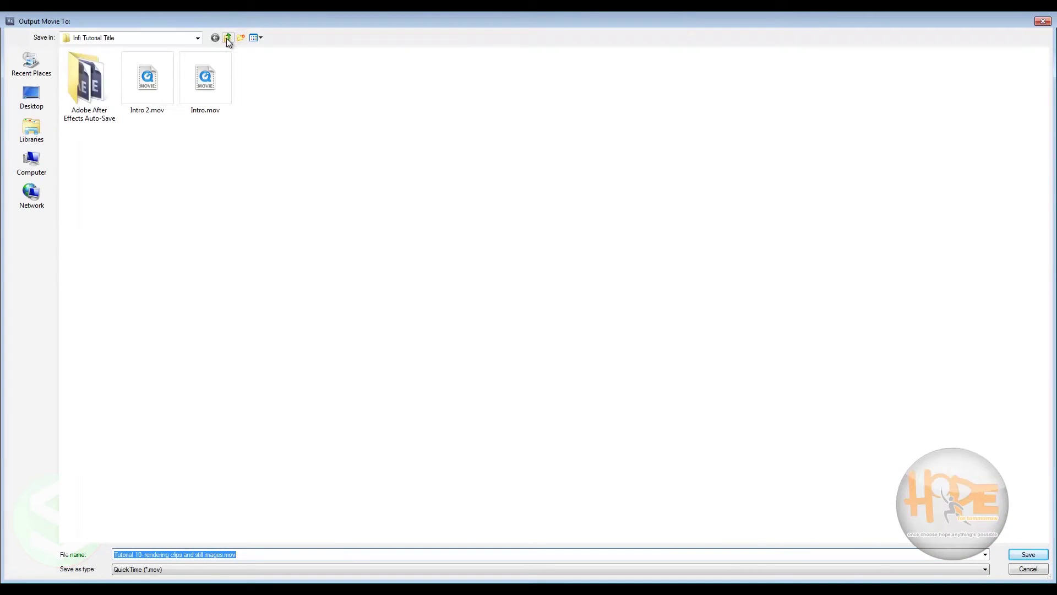
{"action": "left_click", "coordinate": [227, 38]}
{"action": "left_click", "coordinate": [1030, 555]}
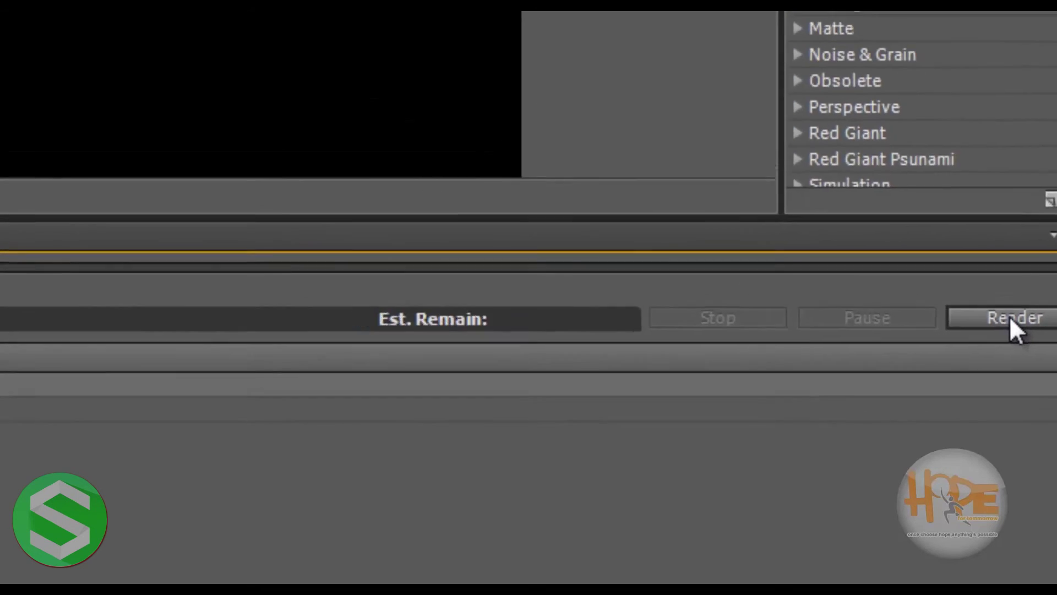
{"action": "left_click", "coordinate": [952, 250]}
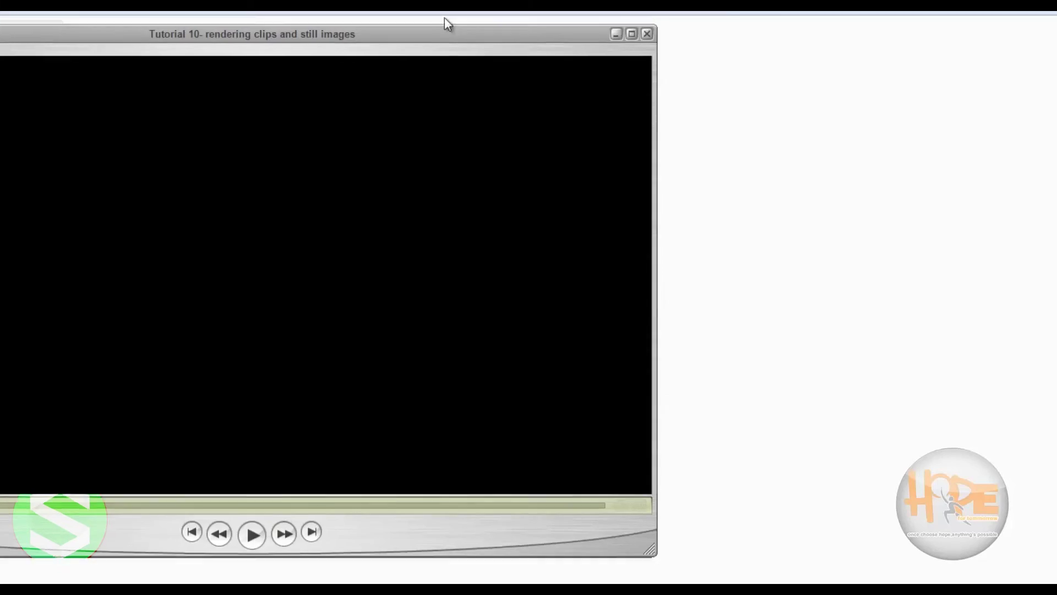
Maximize the rendered clip in QuickTime Player, play it through and replay it
{"action": "double_click", "coordinate": [505, 17]}
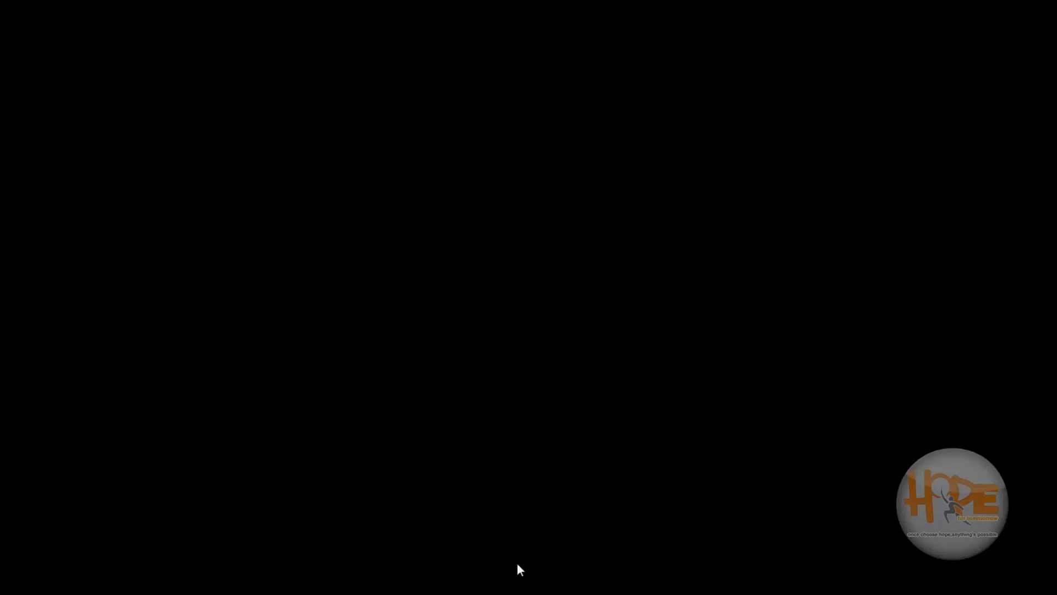
{"action": "key", "text": "space"}
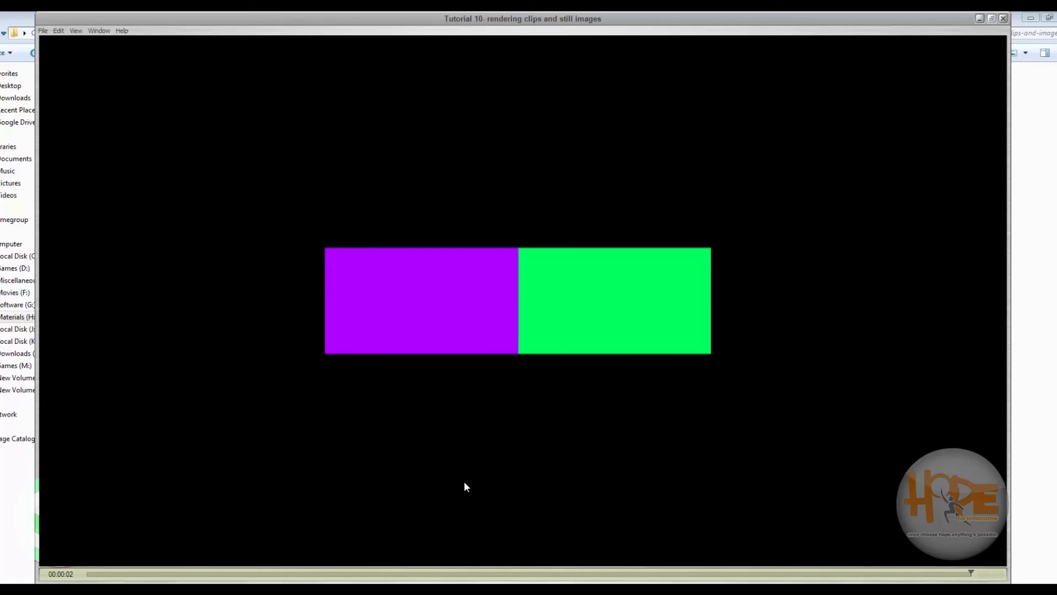
{"action": "key", "text": "space"}
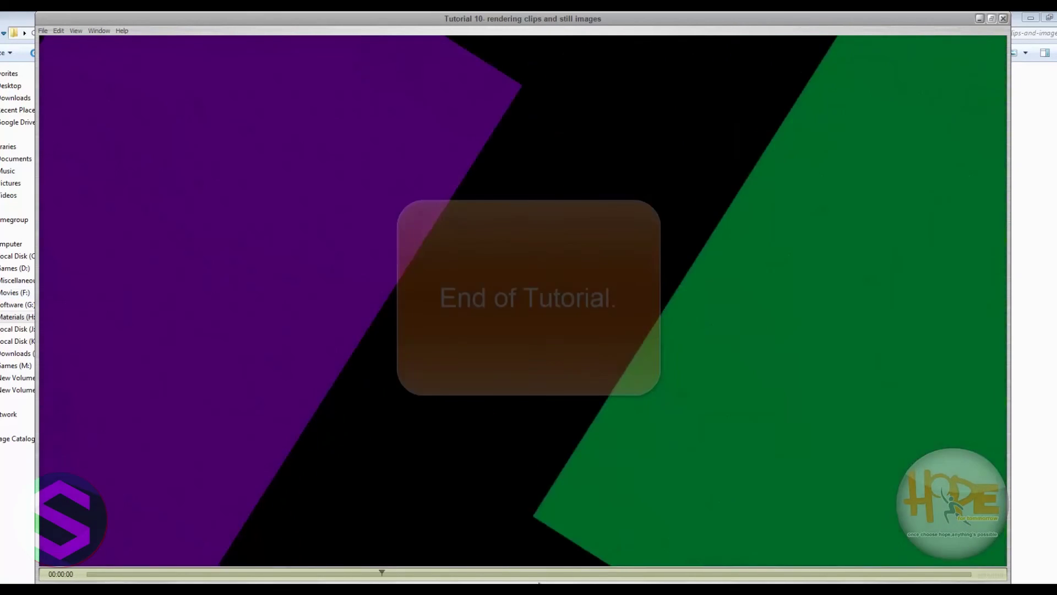